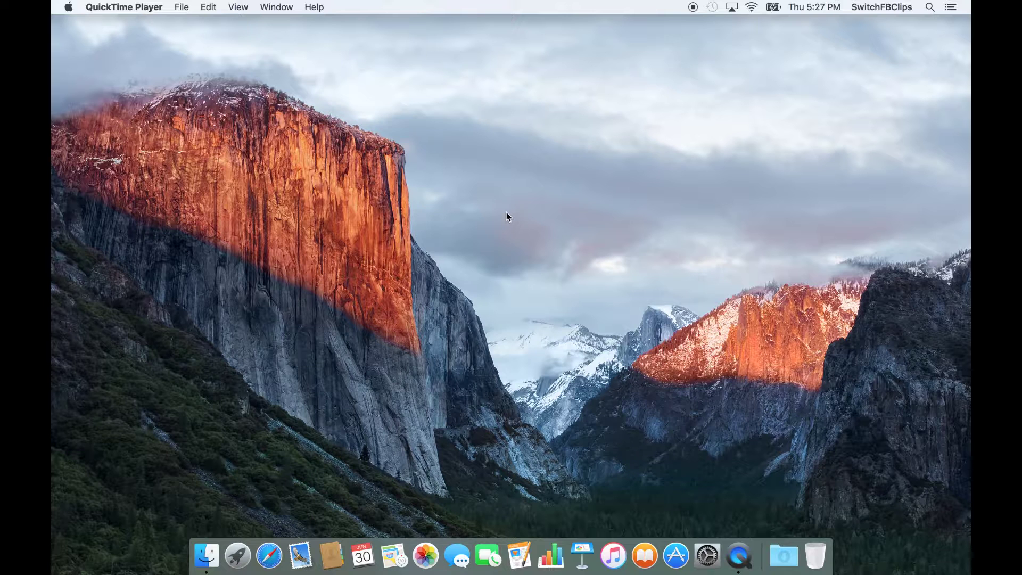
Click the empty desktop so Finder replaces QuickTime Player as the active app.
click(468, 234)
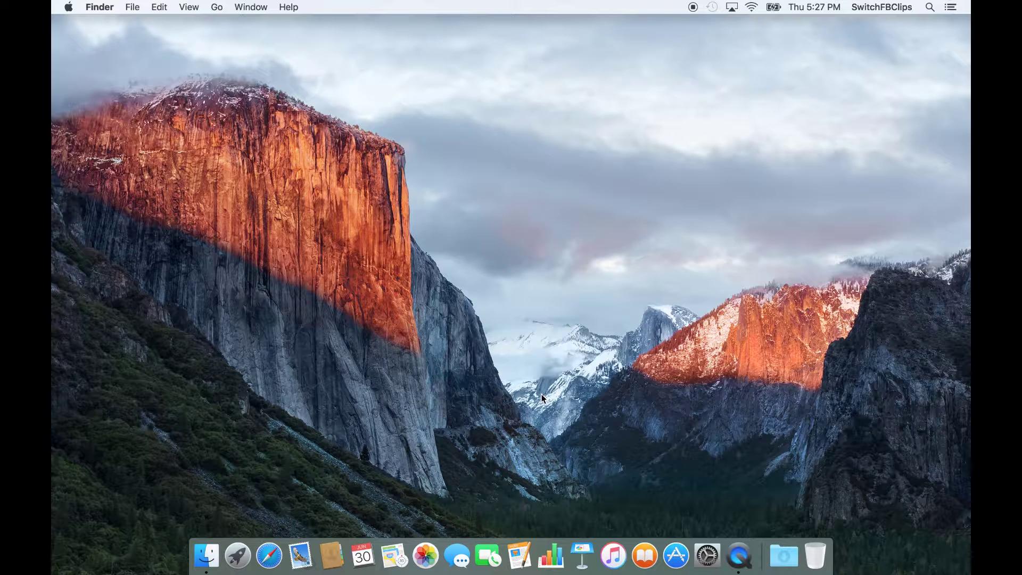
Launch Mail, Safari, Contacts, Calendar, Maps, System Preferences and a Finder window from the Dock.
click(298, 542)
click(274, 550)
click(335, 527)
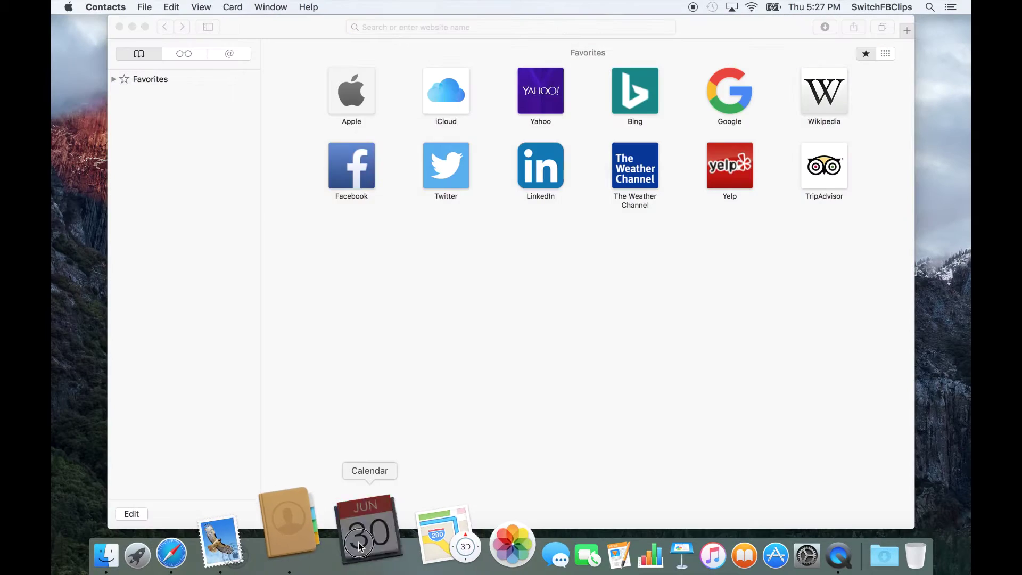
click(372, 530)
click(393, 529)
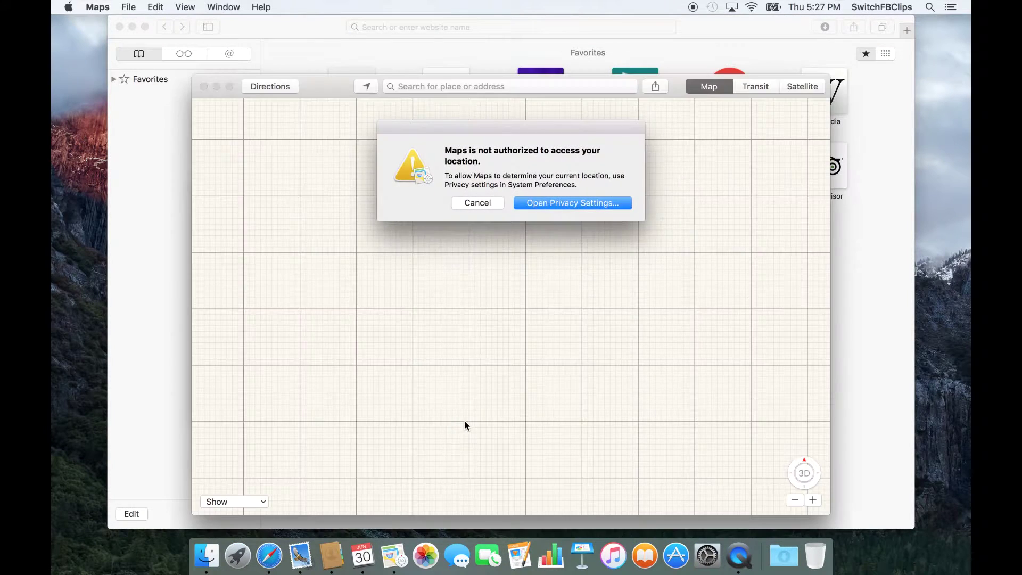
click(484, 205)
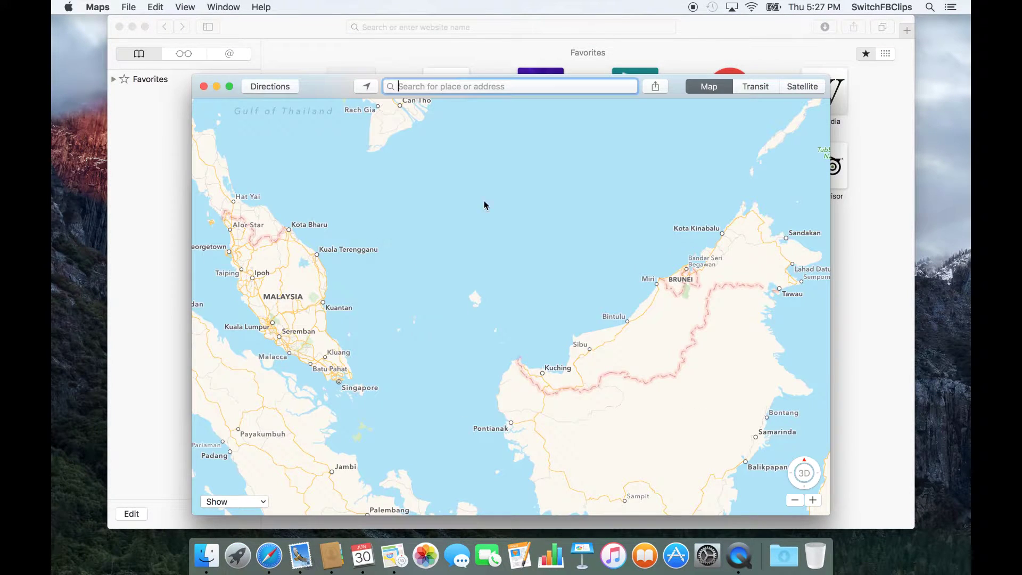
click(707, 548)
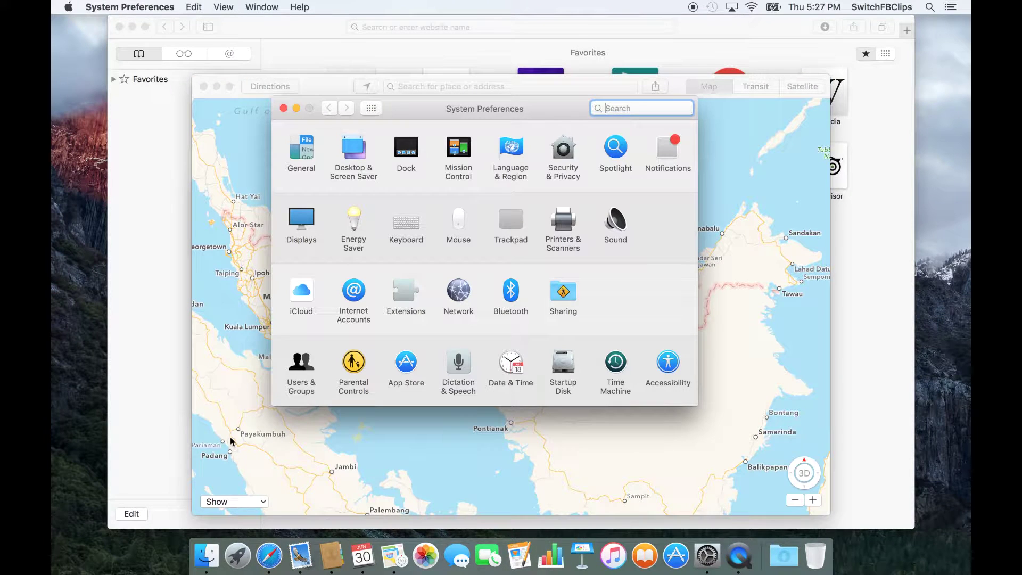
click(212, 548)
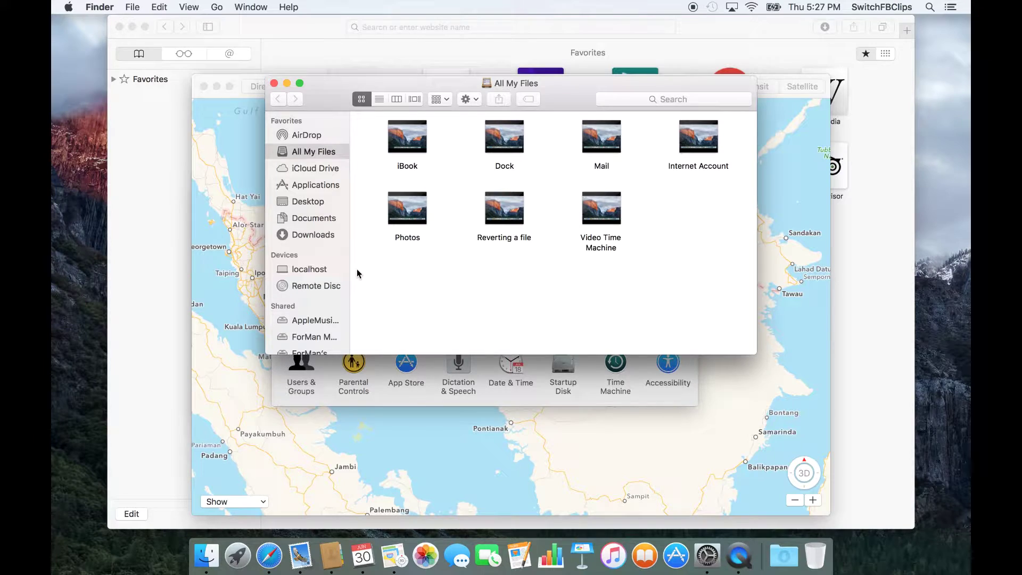
Use the Mission Control overview to bring the June 2016 Calendar window forward.
key(ctrl+Up)
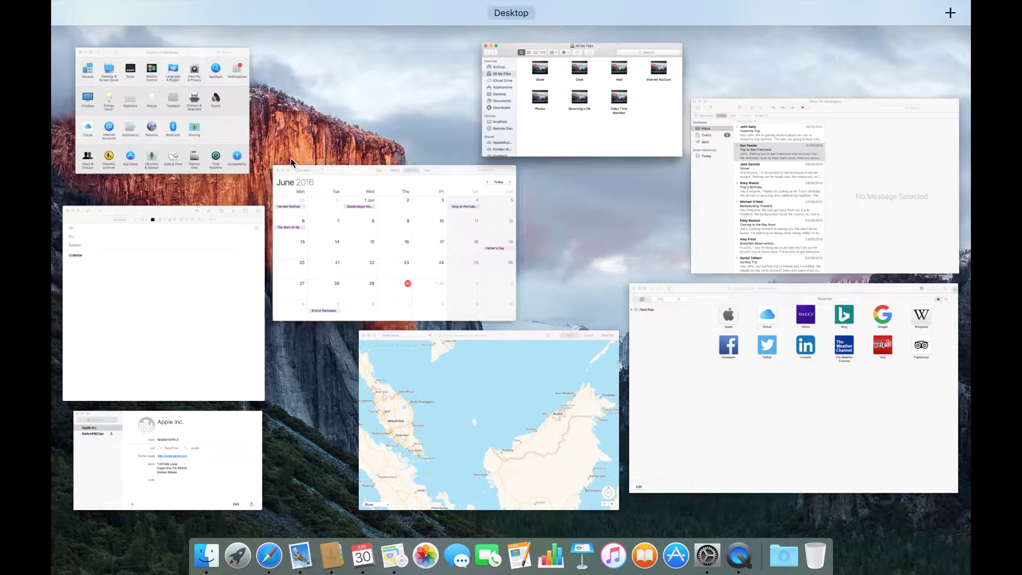
click(417, 213)
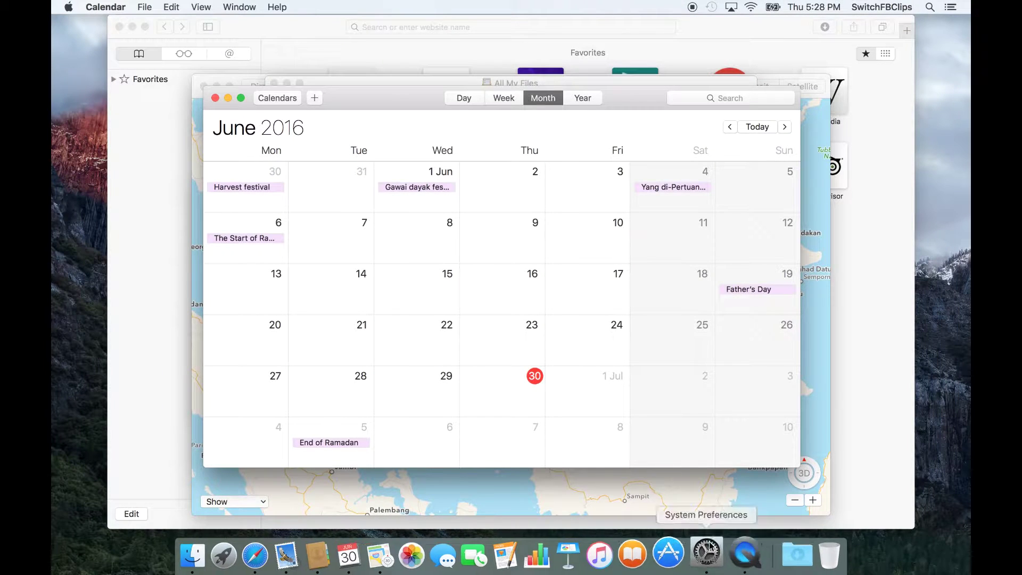
In Mission Control preferences, set the upper-left hot corner to Mission Control and confirm.
click(707, 555)
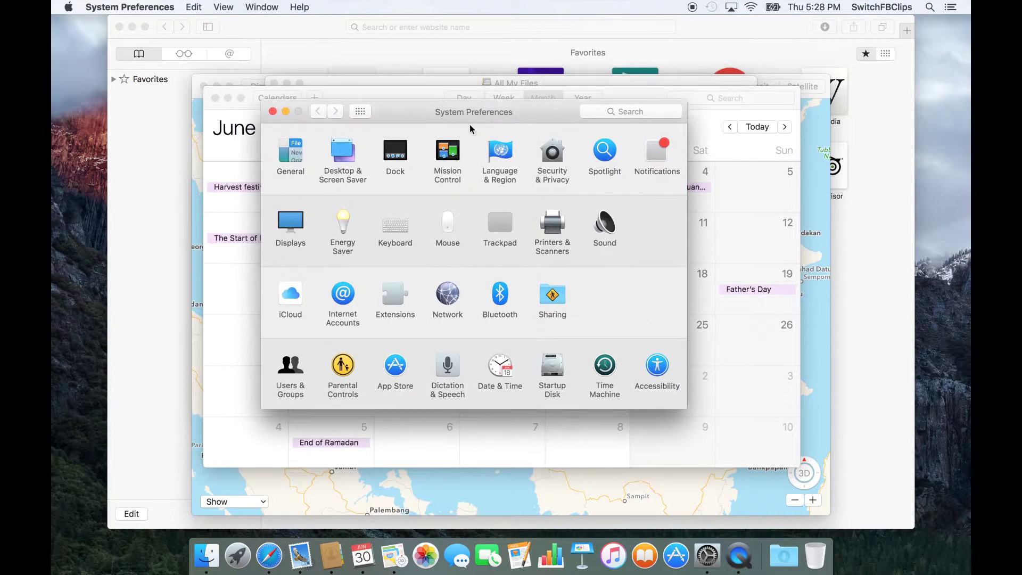
click(447, 153)
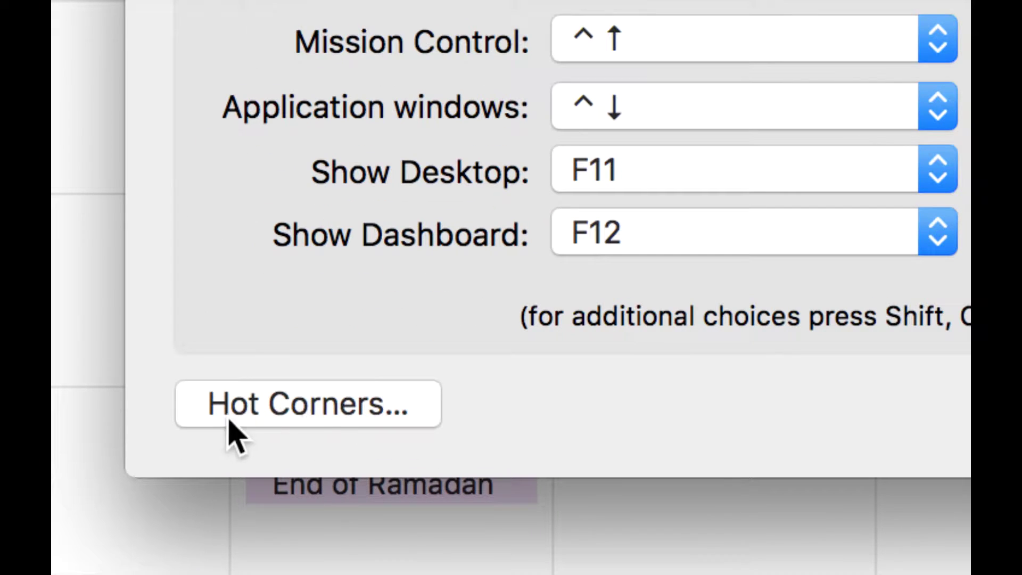
click(292, 416)
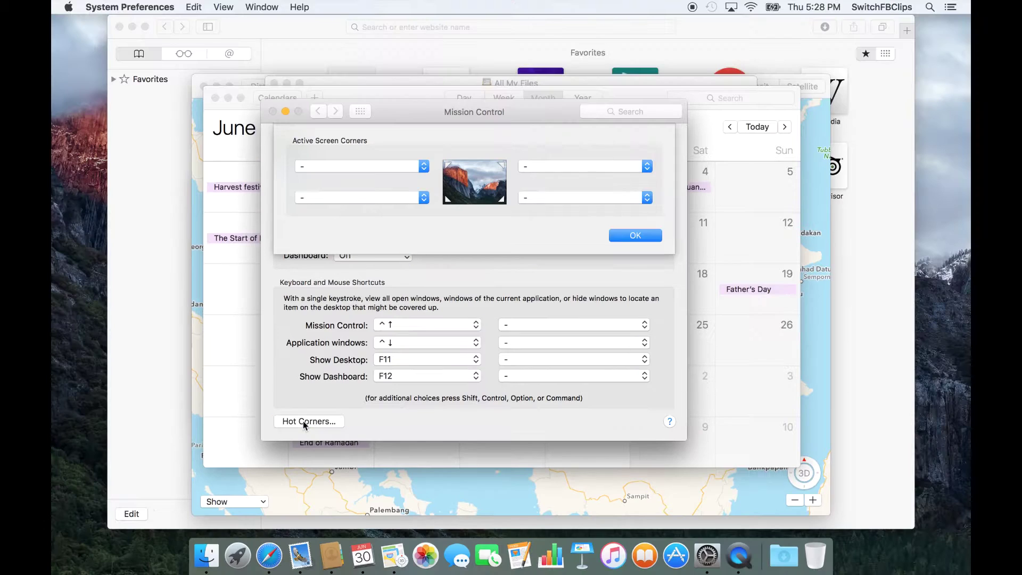
drag(490, 121, 529, 107)
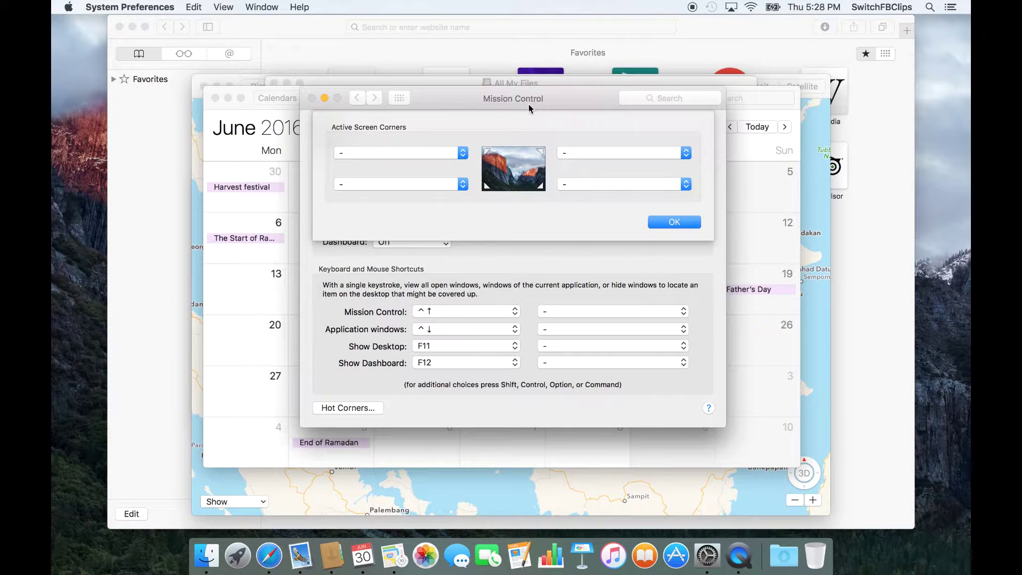
click(463, 153)
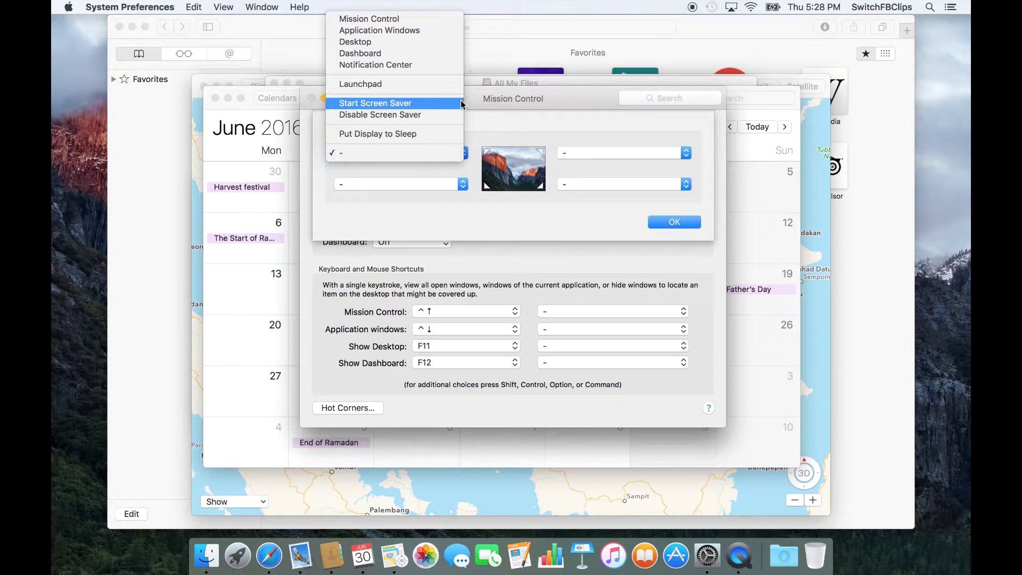
click(509, 160)
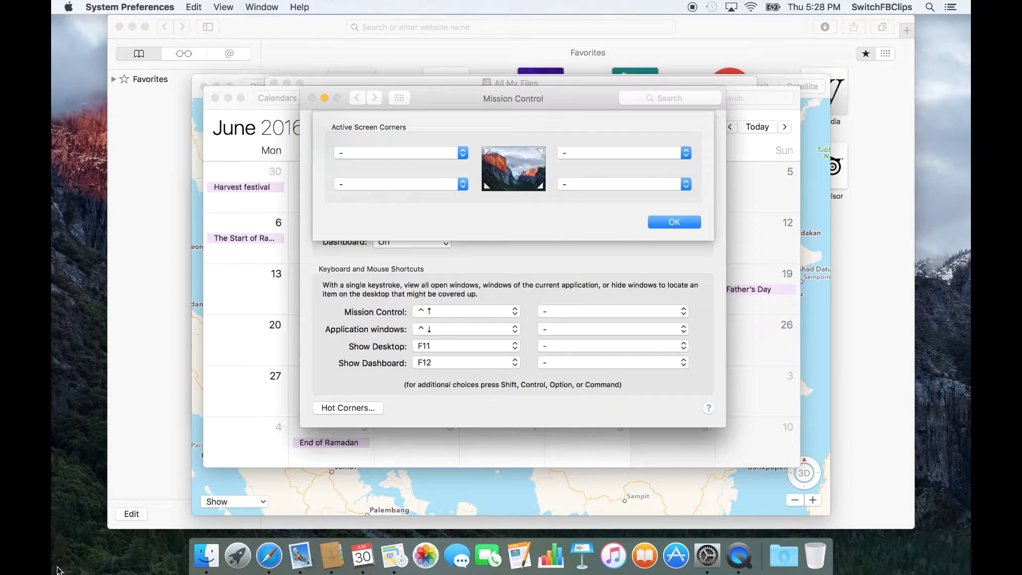
click(461, 158)
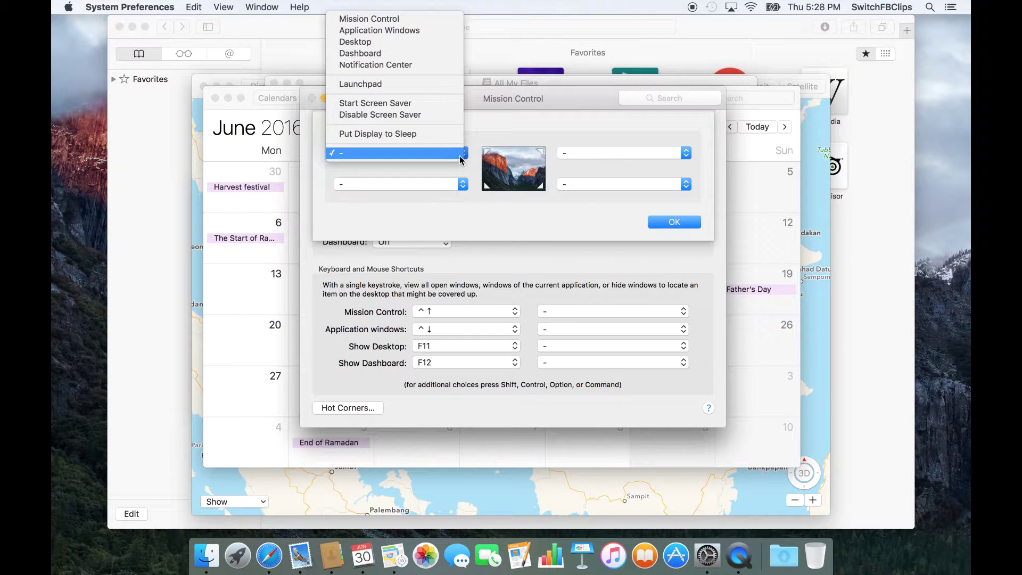
click(394, 19)
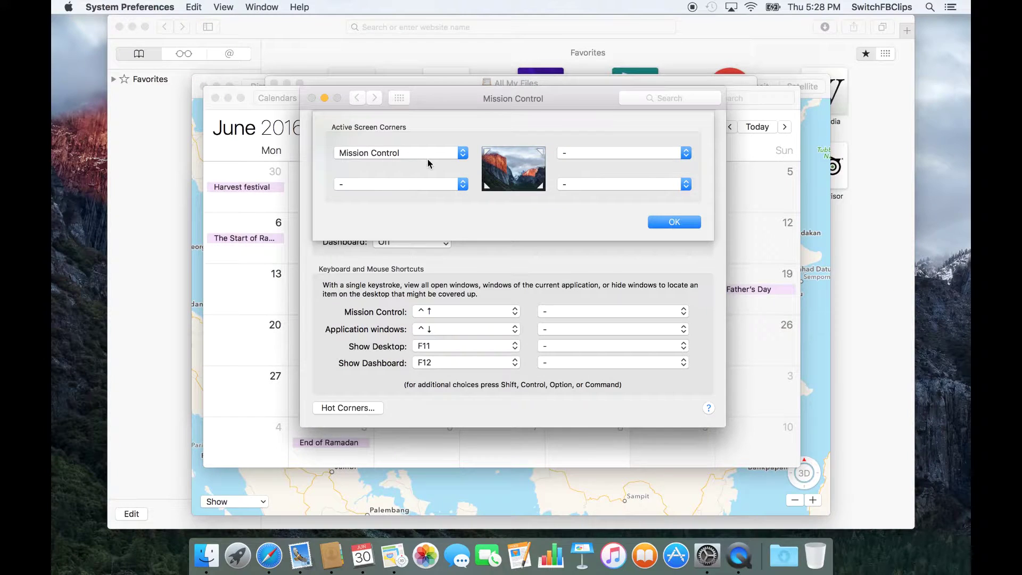
click(683, 224)
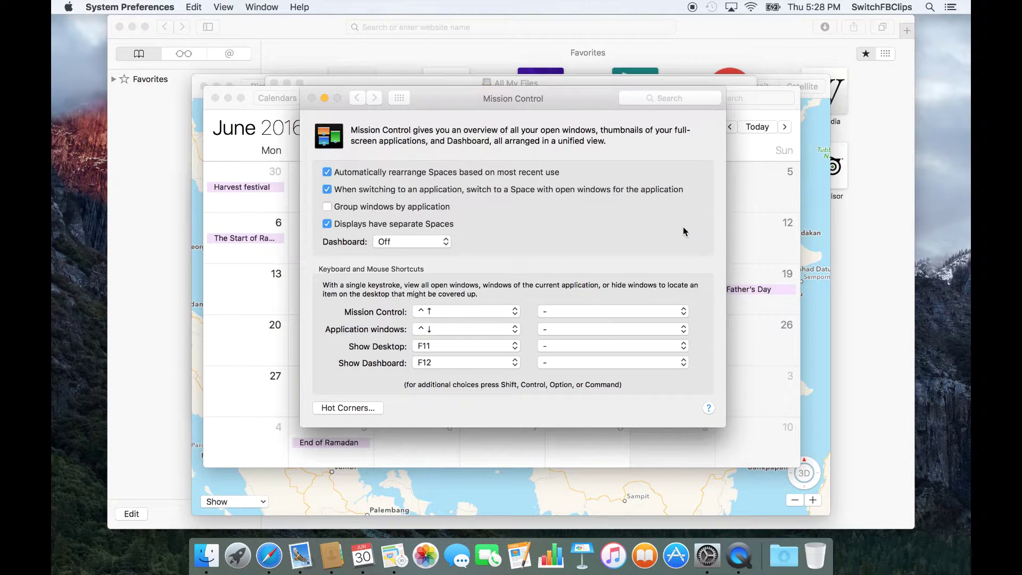
Try Mission Control over Safari, then bring System Preferences back to the front.
click(158, 107)
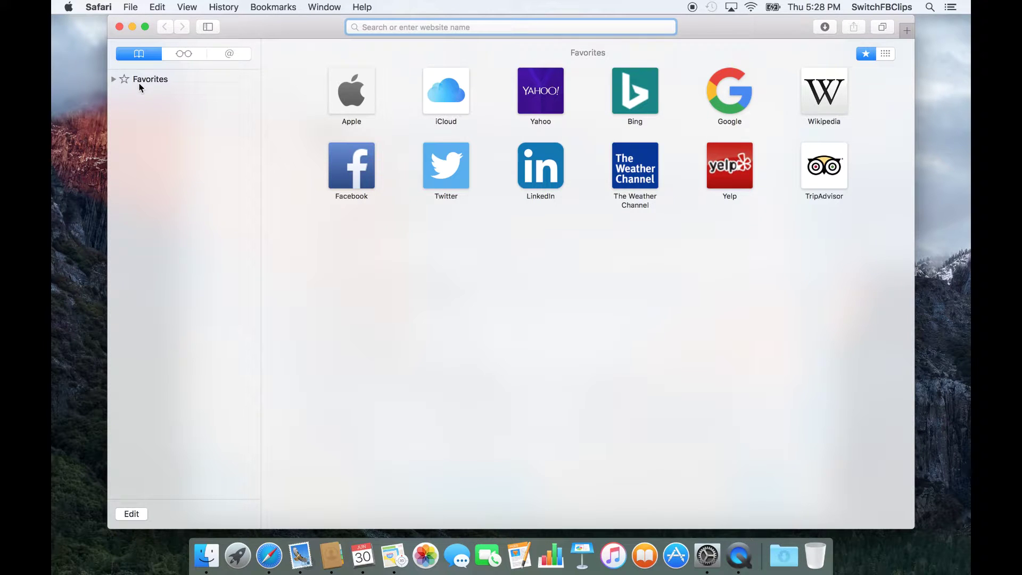
key(ctrl+Up)
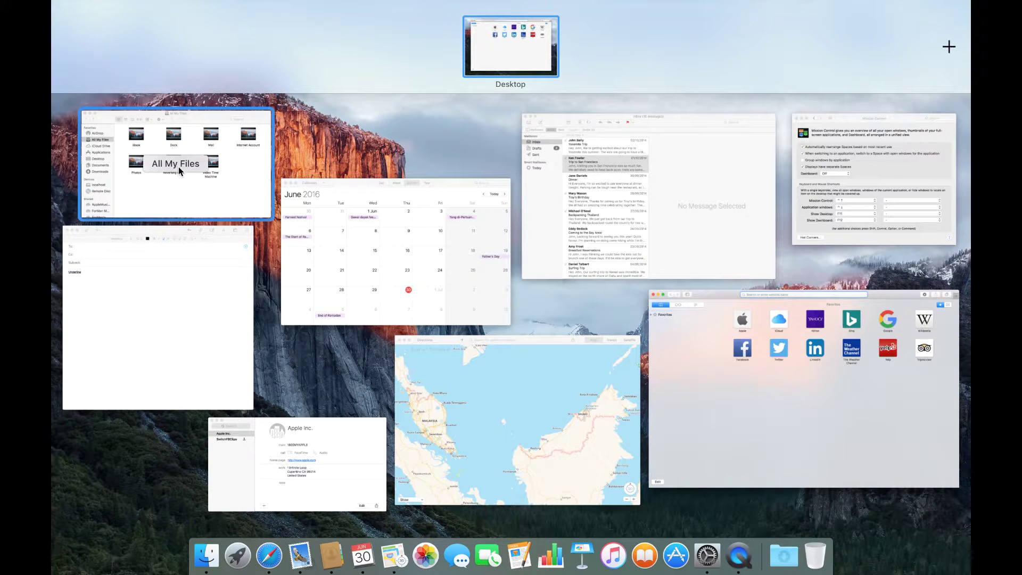
key(ctrl+Up)
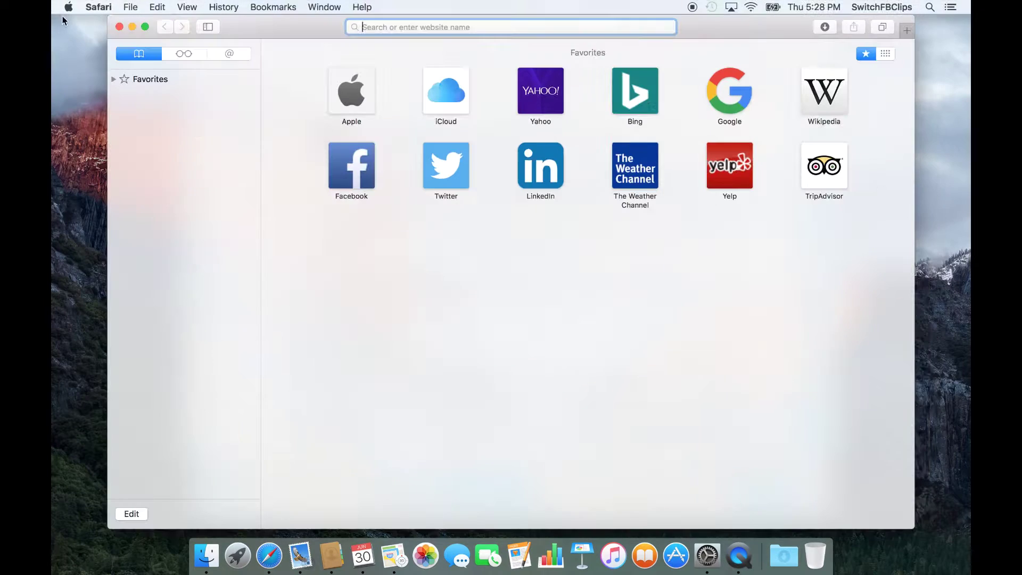
click(710, 543)
Set the upper-right hot corner to Desktop, keeping upper-left on Mission Control, and confirm.
click(374, 408)
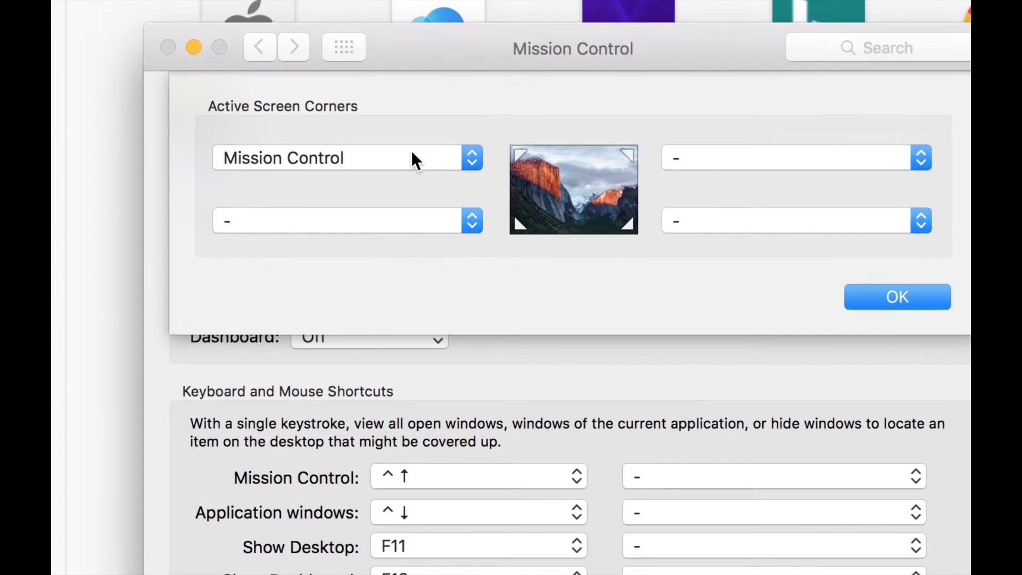
click(409, 152)
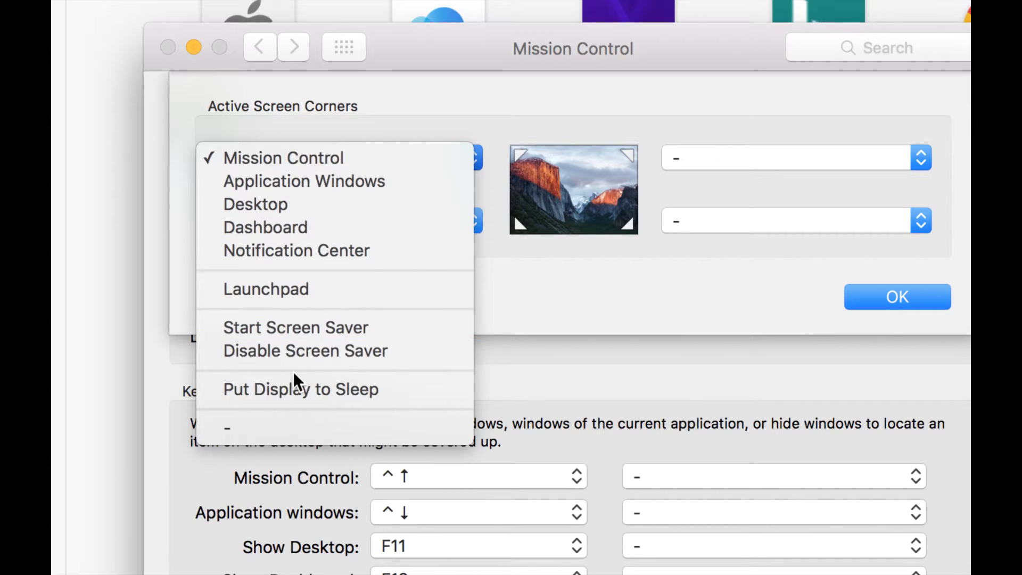
click(595, 198)
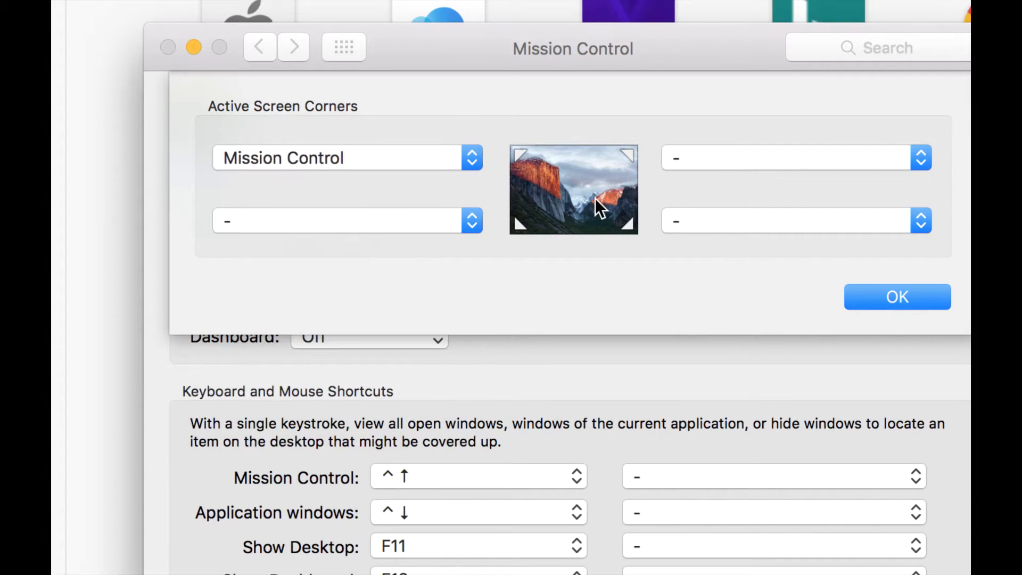
click(717, 158)
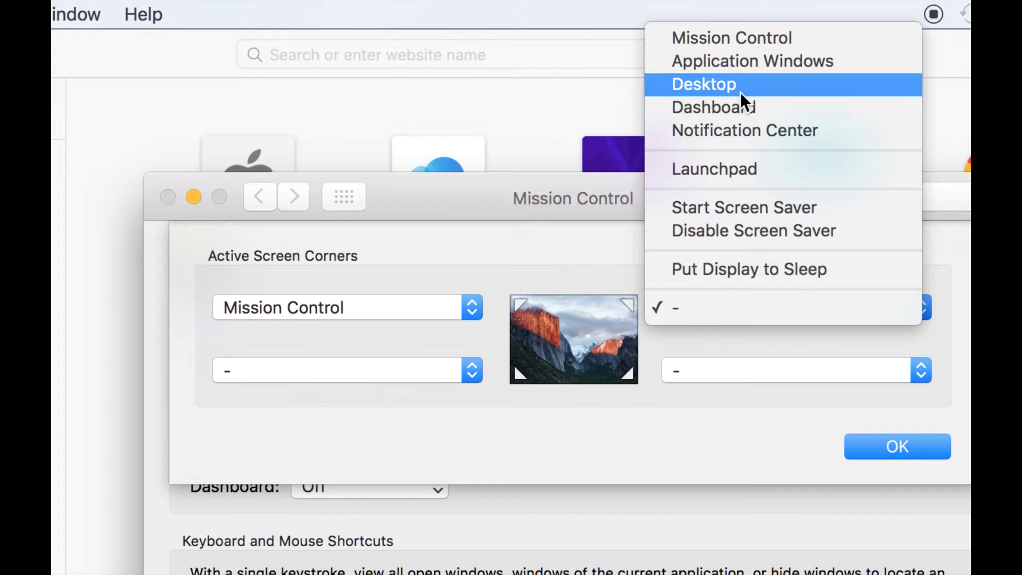
click(739, 91)
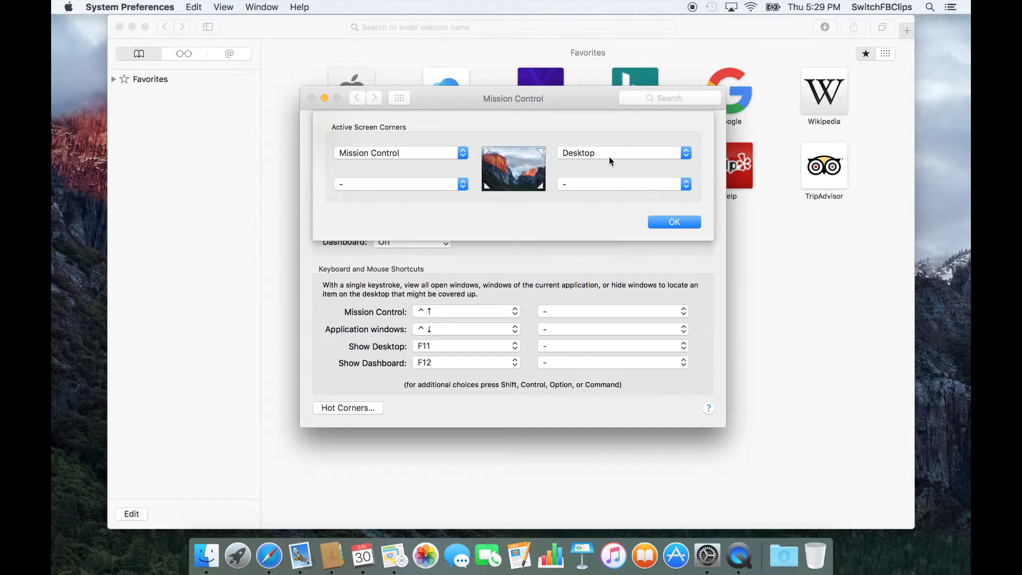
click(659, 223)
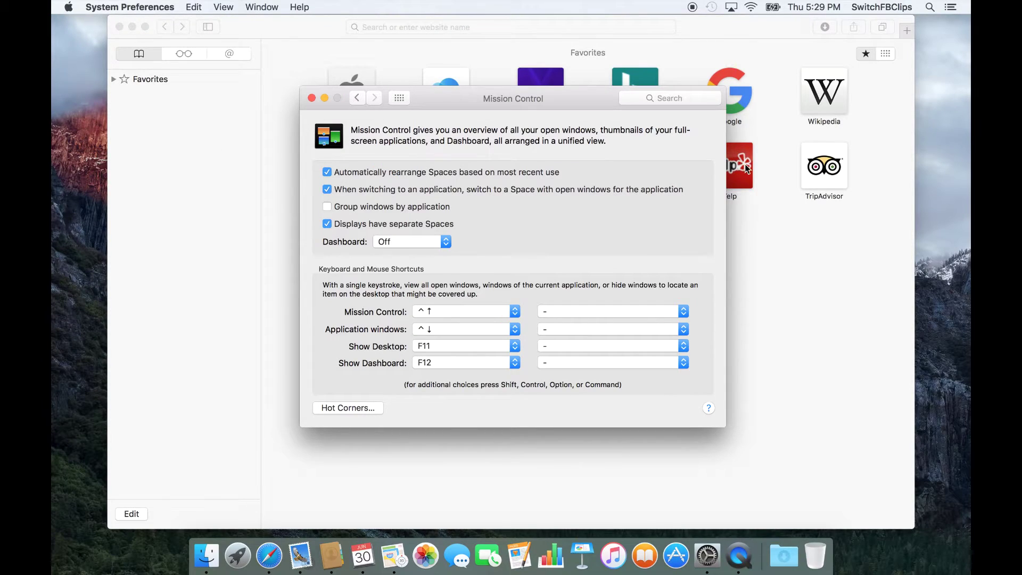
mouse_move(52, 2)
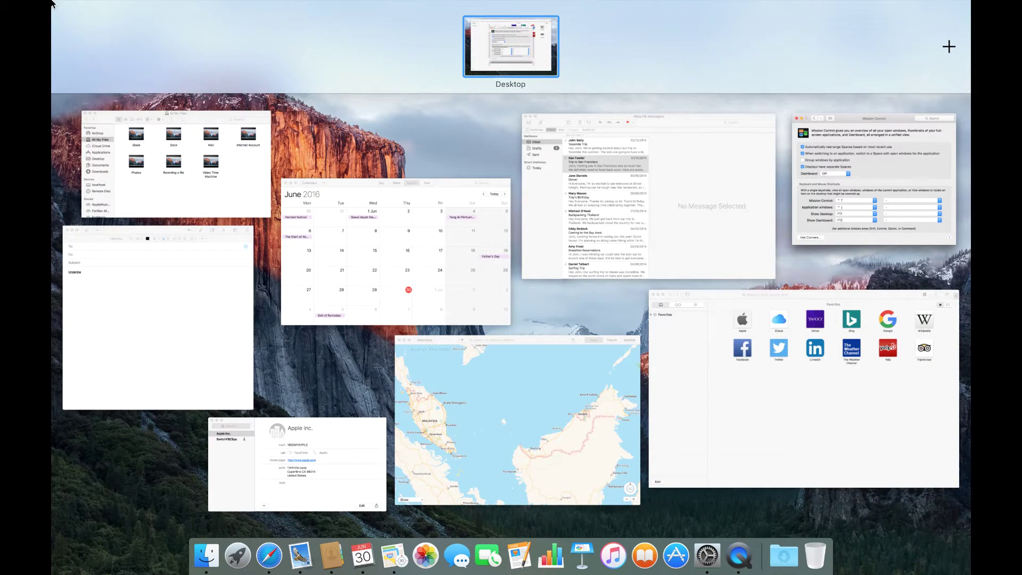
Leave Mission Control and return System Preferences to its Show All grid.
click(181, 90)
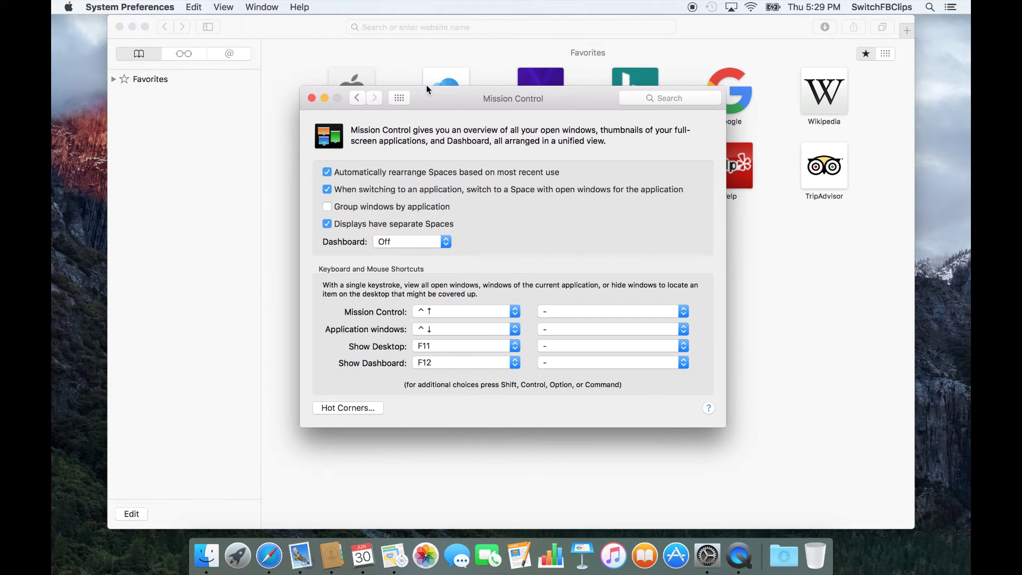
click(399, 97)
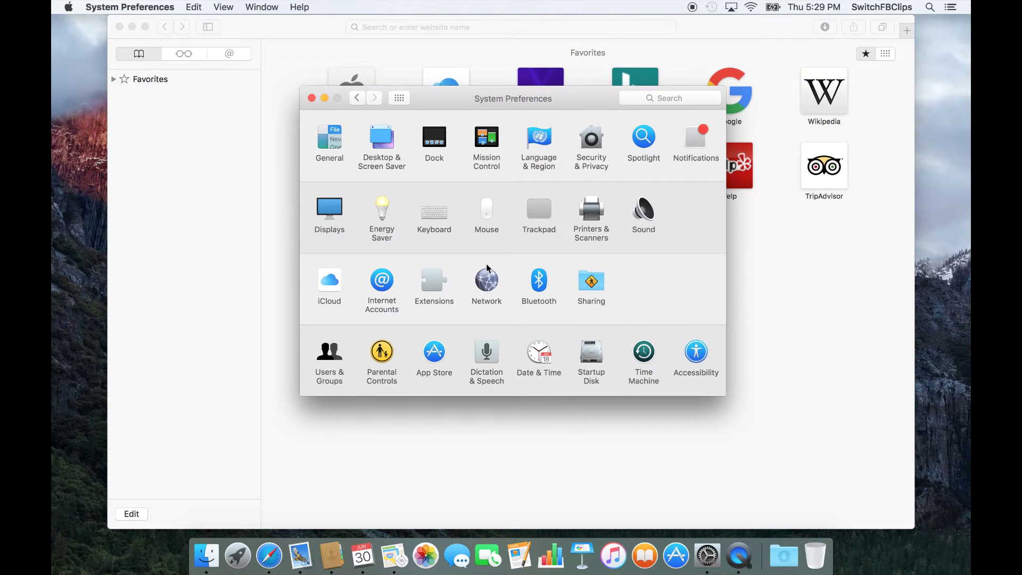